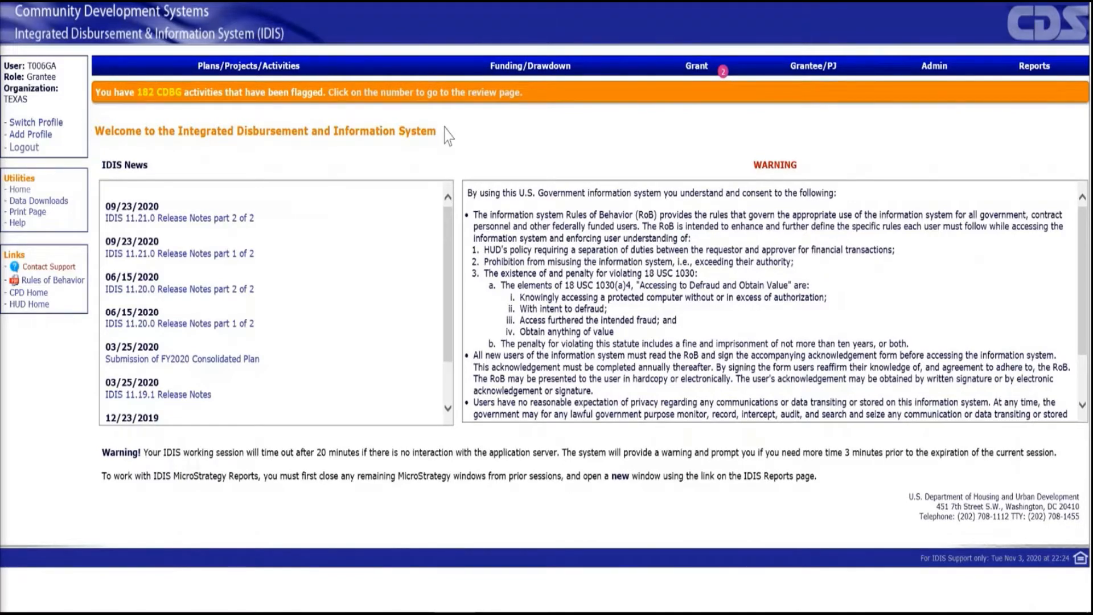
On the page for adding subfunds, search for HTF program grants with grant year 2019.
click(702, 71)
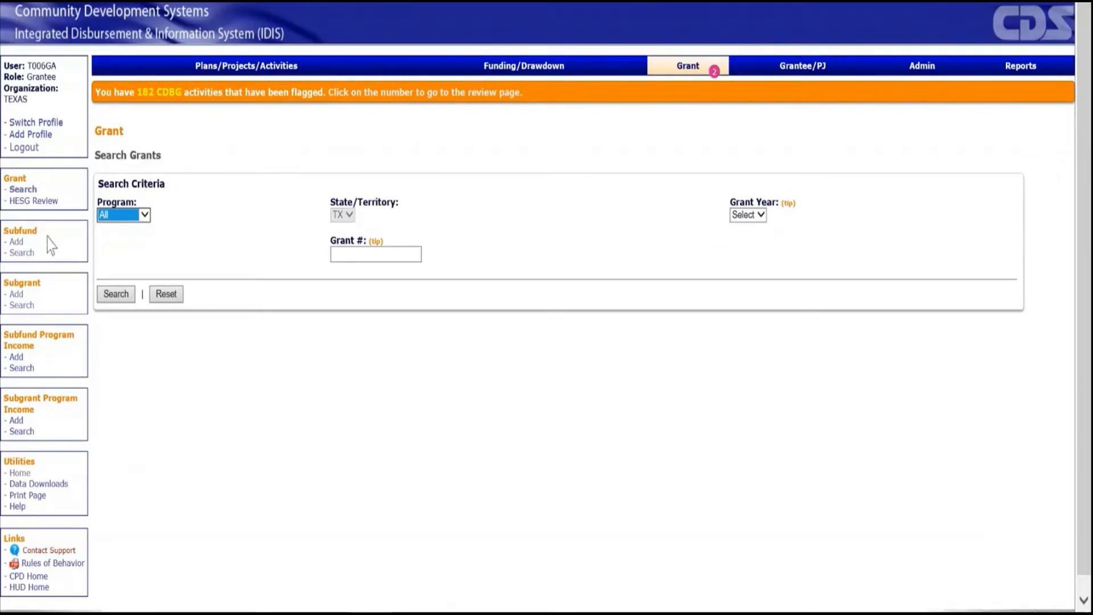
click(17, 242)
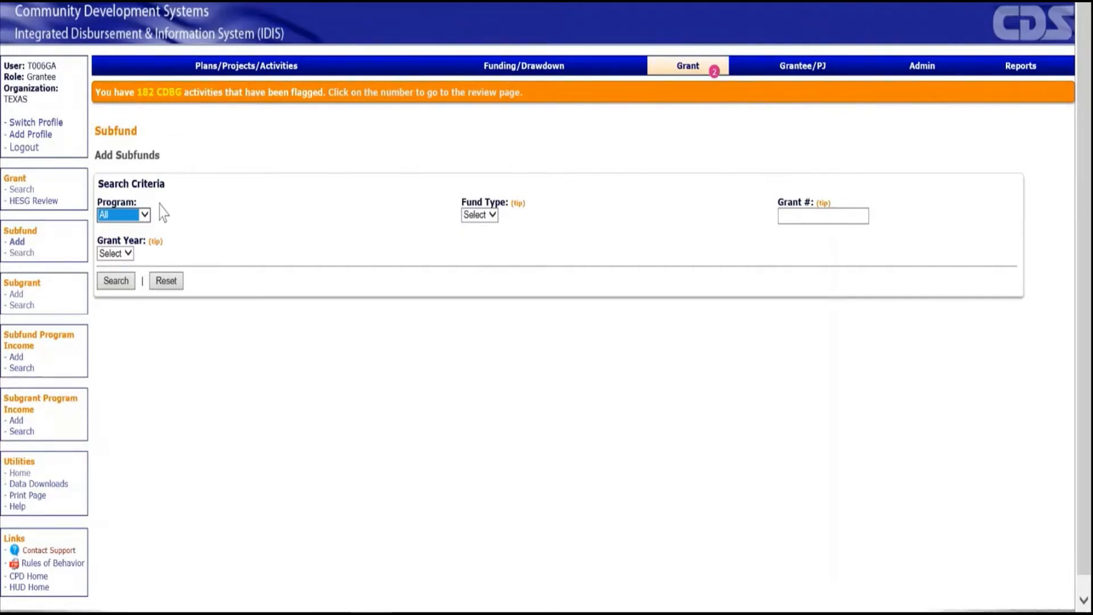
click(144, 217)
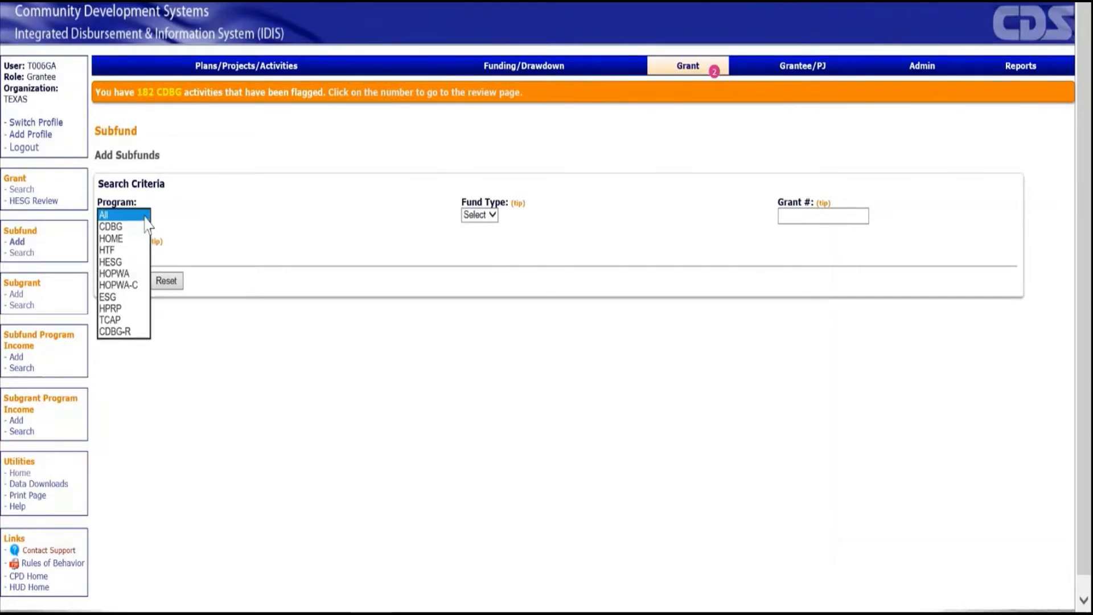
click(132, 251)
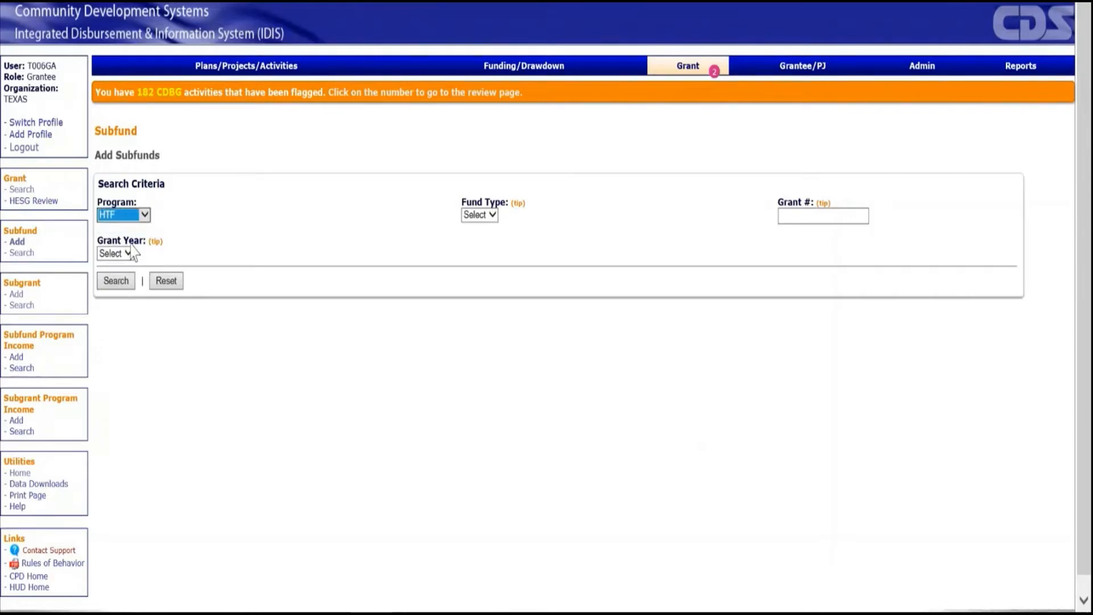
click(130, 253)
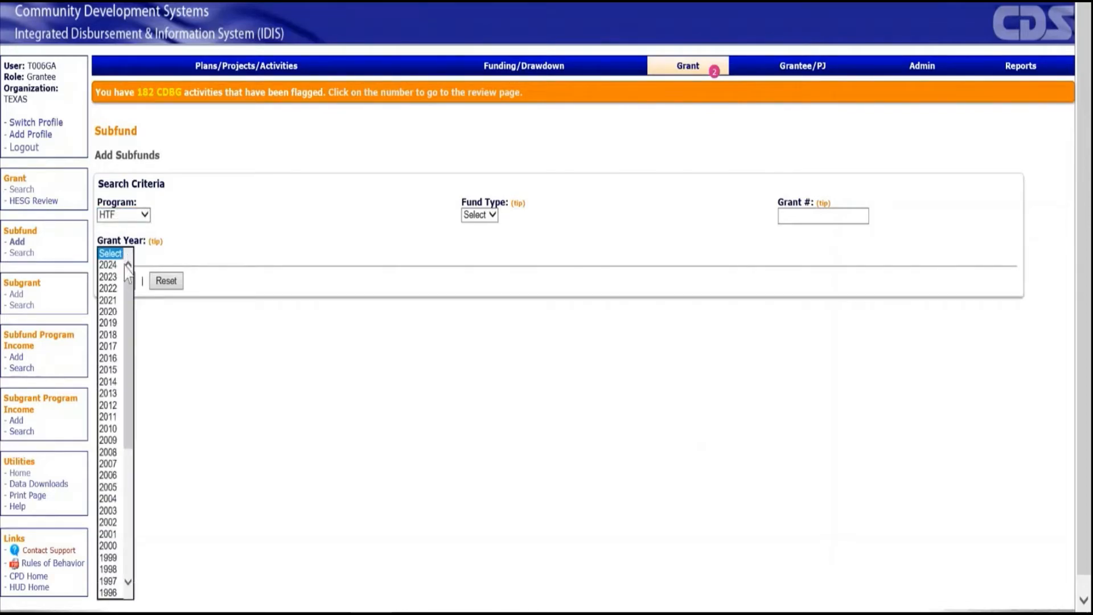
click(116, 323)
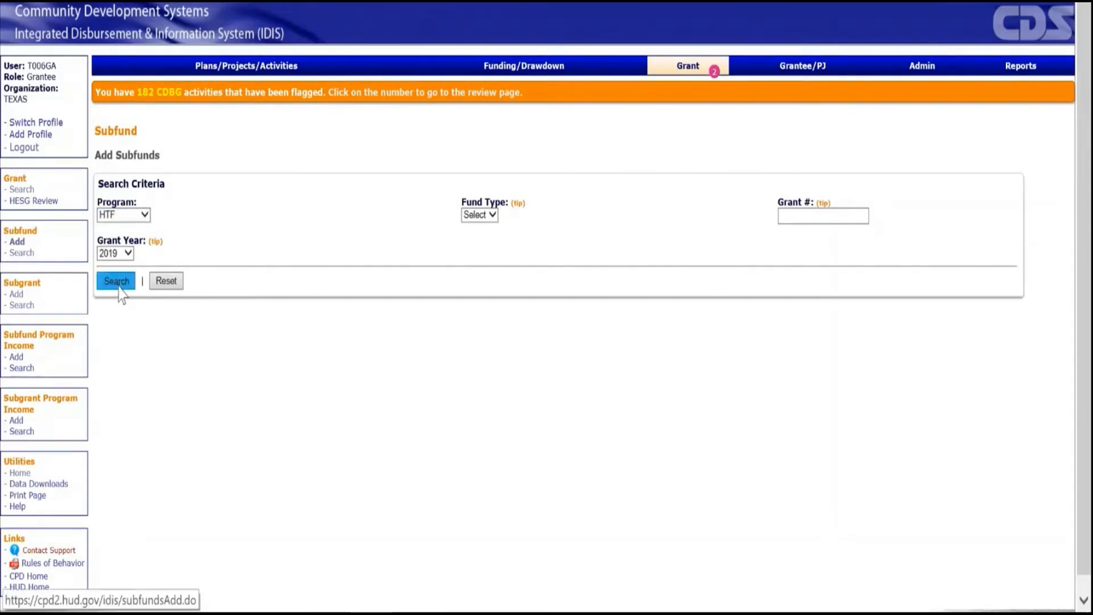
click(117, 282)
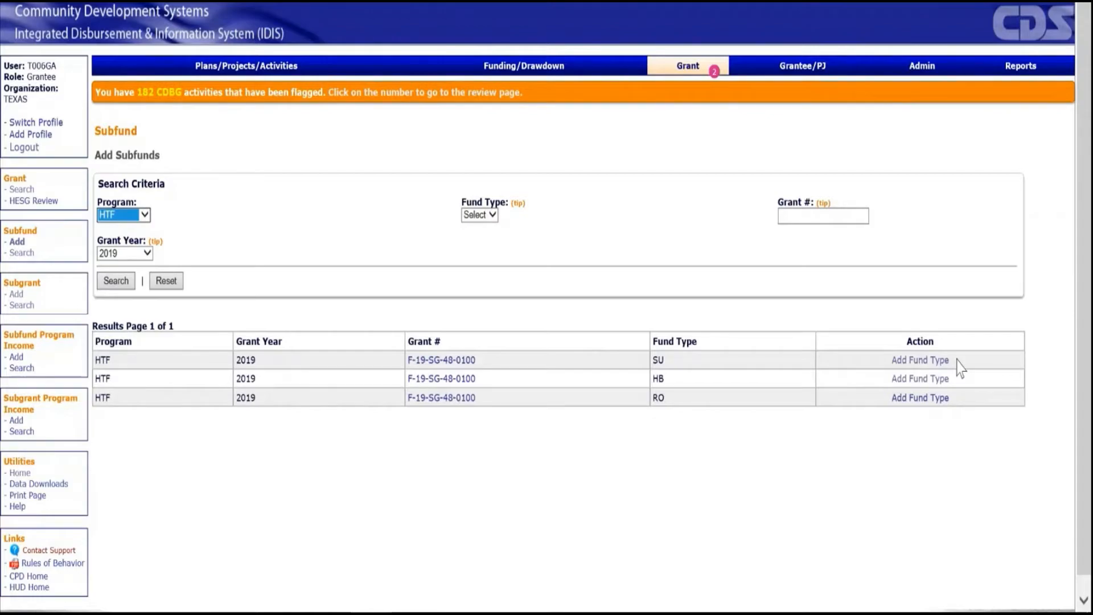
Add the SU fund type to the 2019 HTF grant with an authorized amount of $2000000 and save it.
click(936, 363)
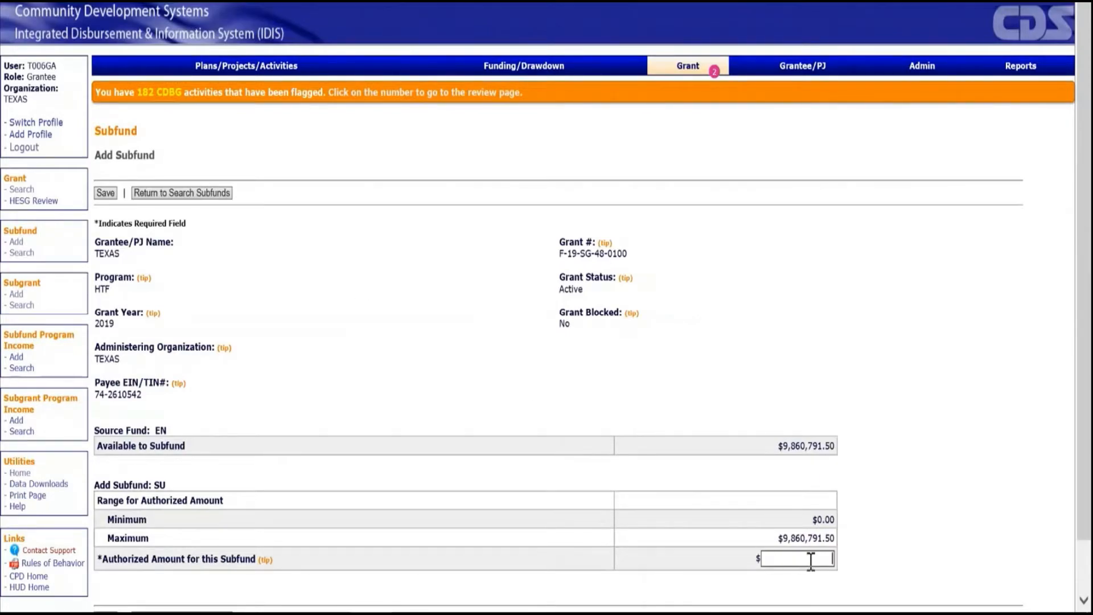
text(2000000)
scroll(837, 558, down, 2)
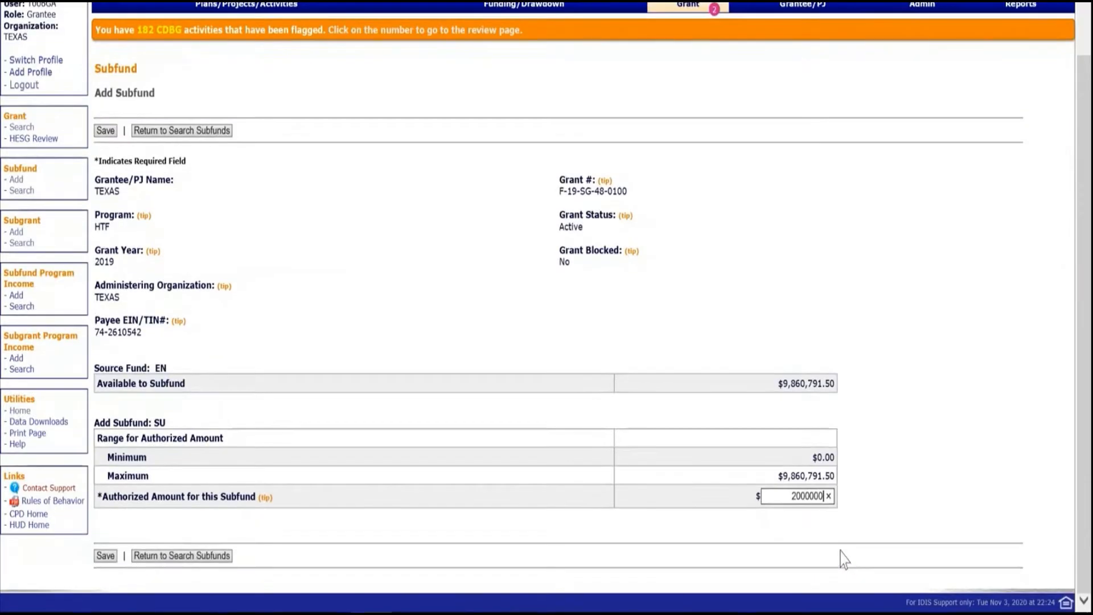
click(105, 558)
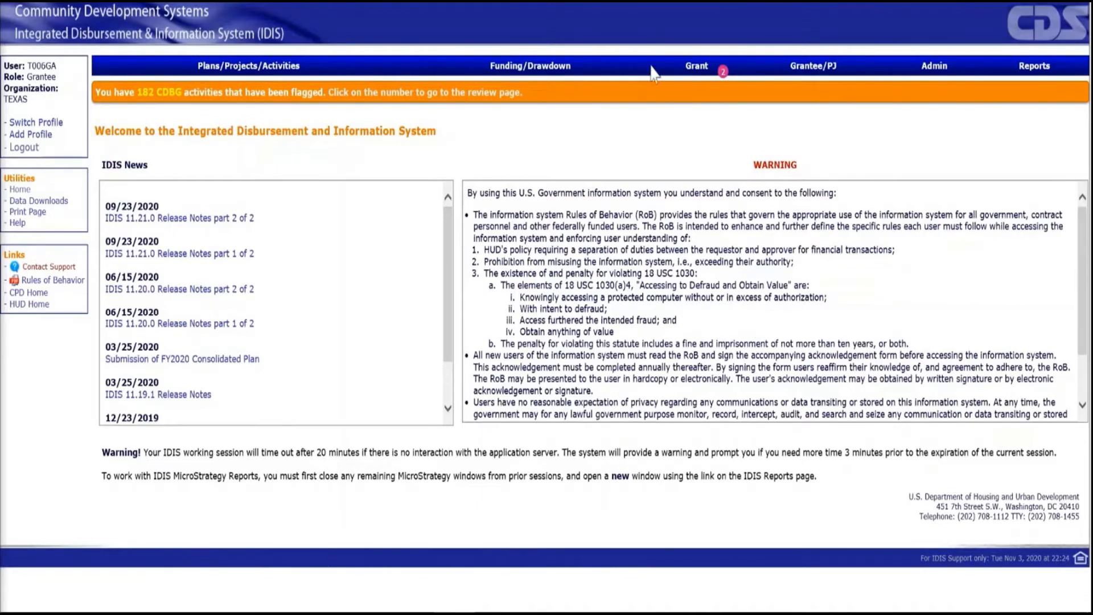
Search the existing subfunds for program HTF, fund type SU and grant year 2019.
click(695, 66)
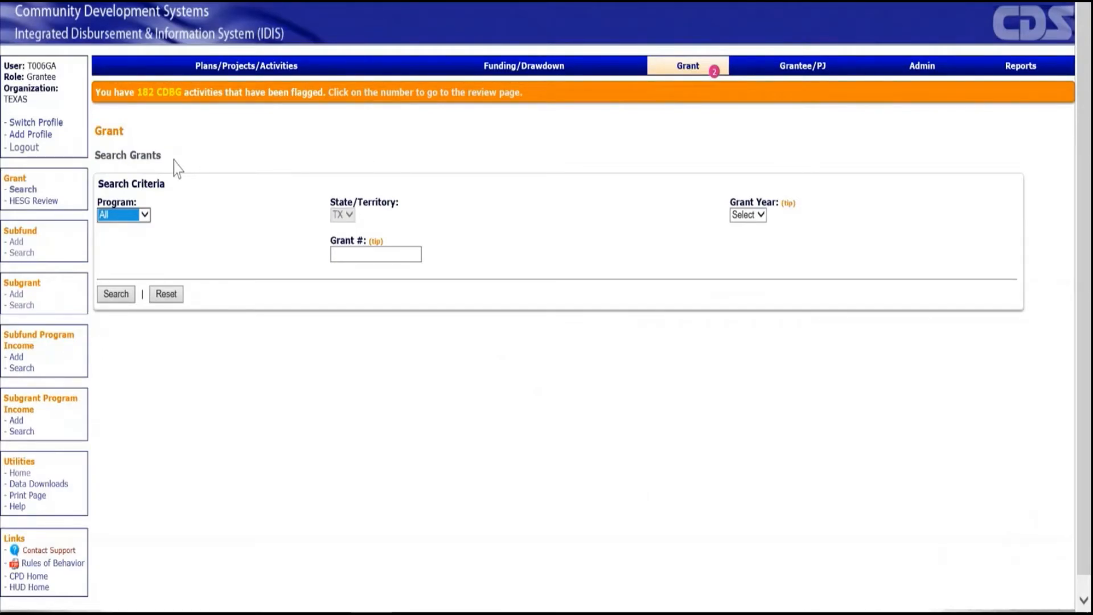
click(30, 255)
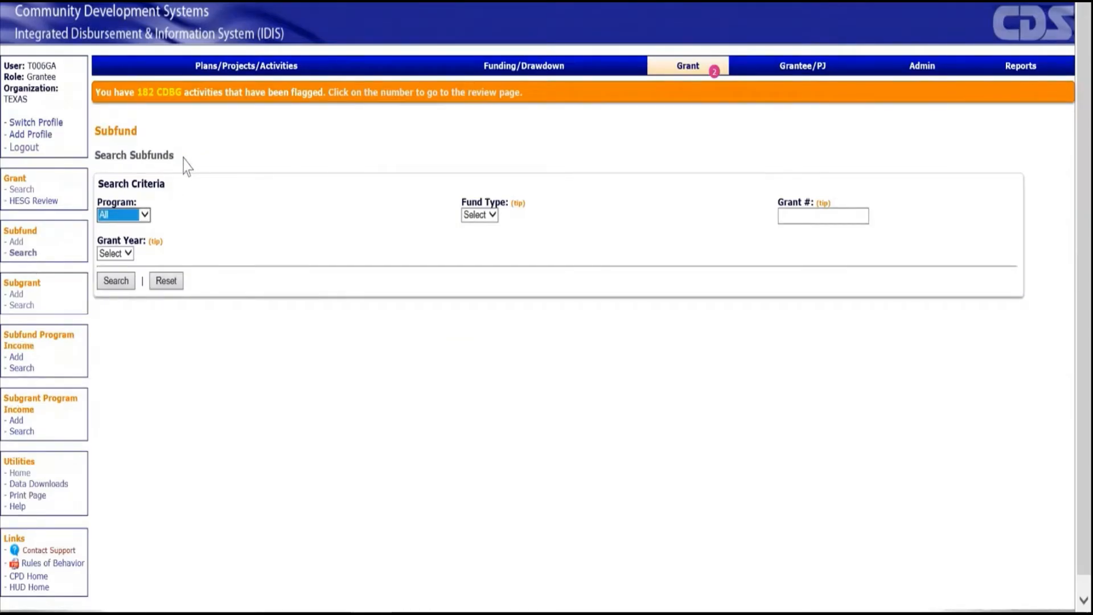
click(145, 215)
click(122, 252)
click(488, 219)
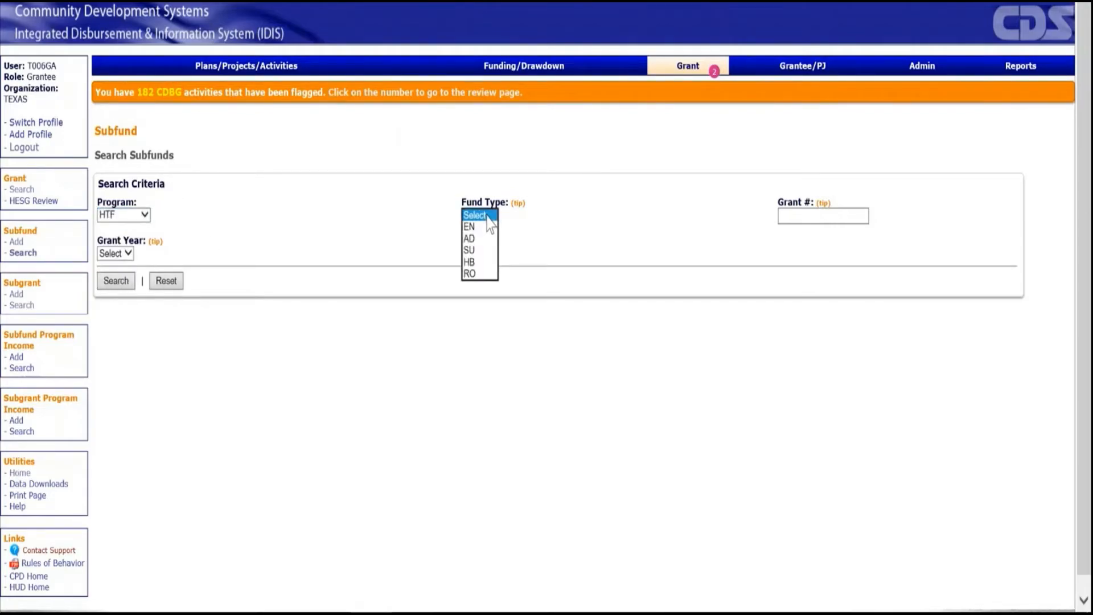
click(479, 251)
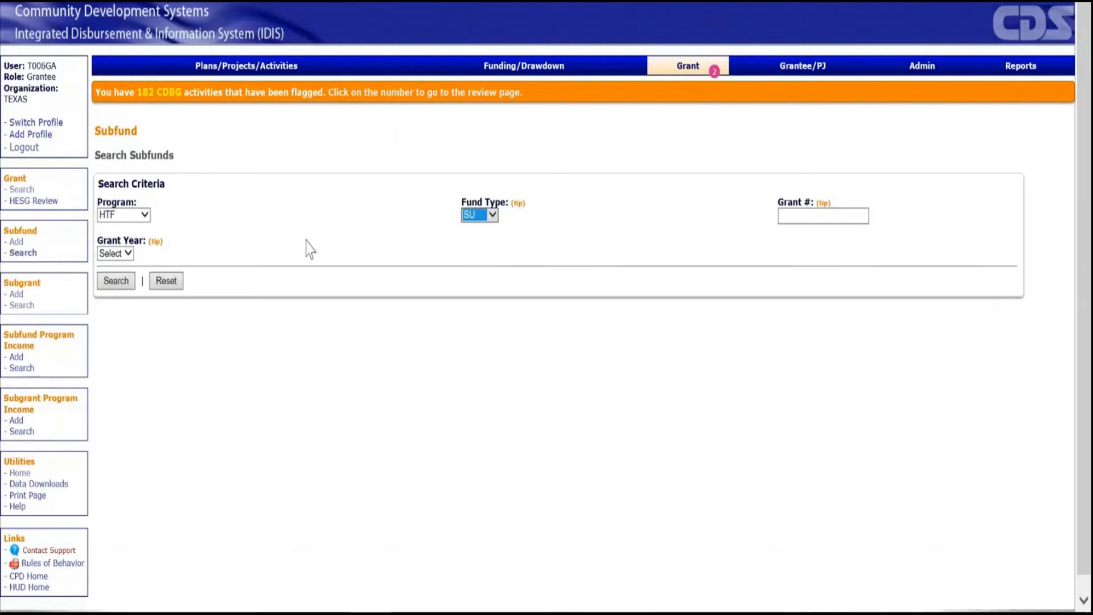
click(127, 253)
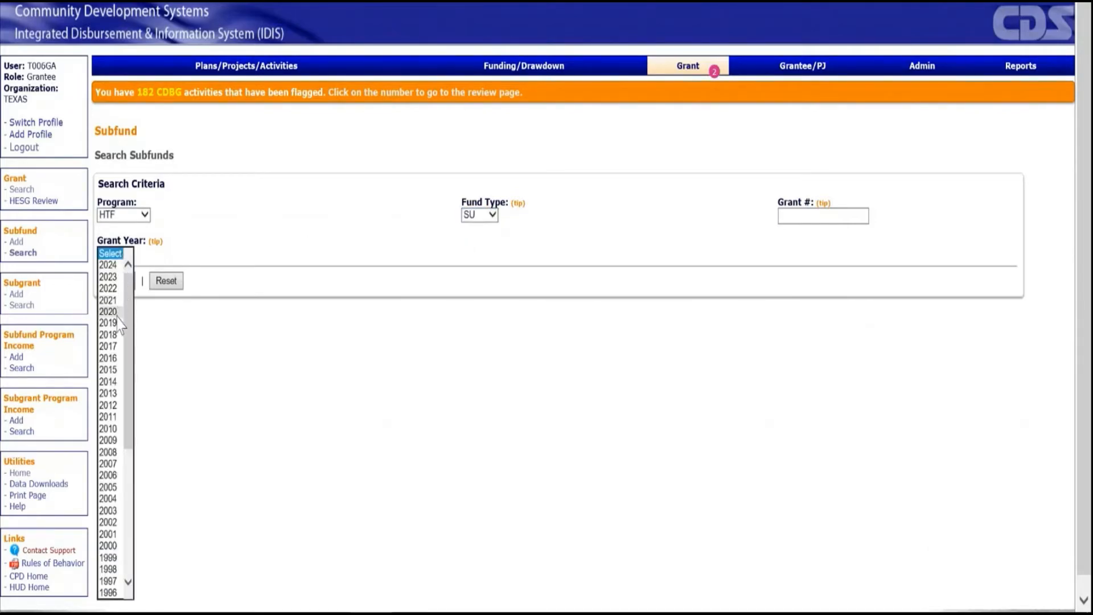
click(118, 323)
click(121, 284)
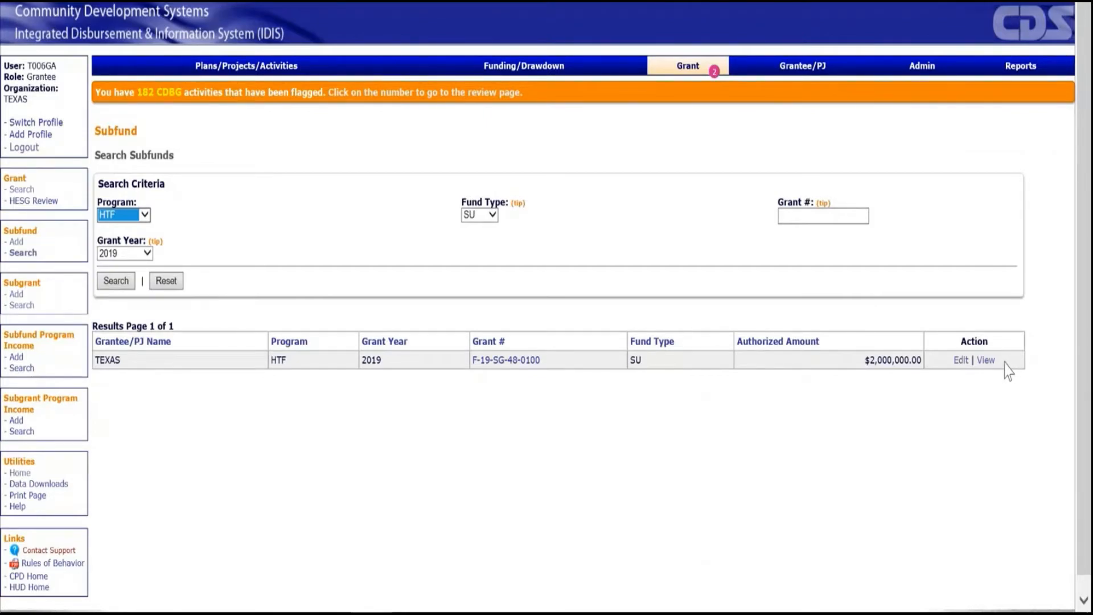
Edit the SU subfund, set its new authorized amount to $3000000 and save the change.
click(961, 361)
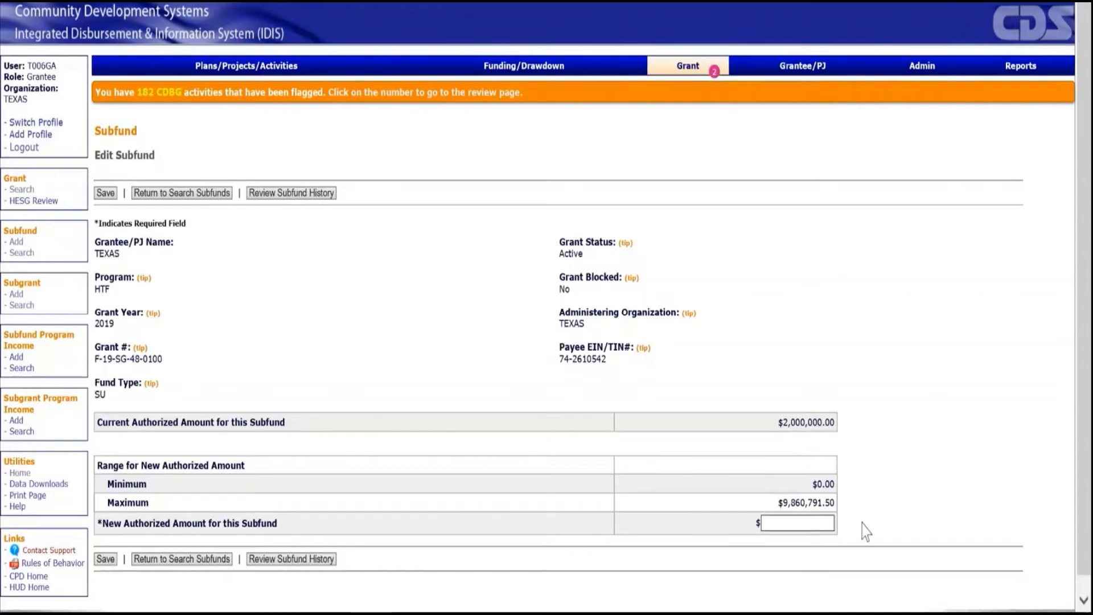
text(3000000)
click(107, 561)
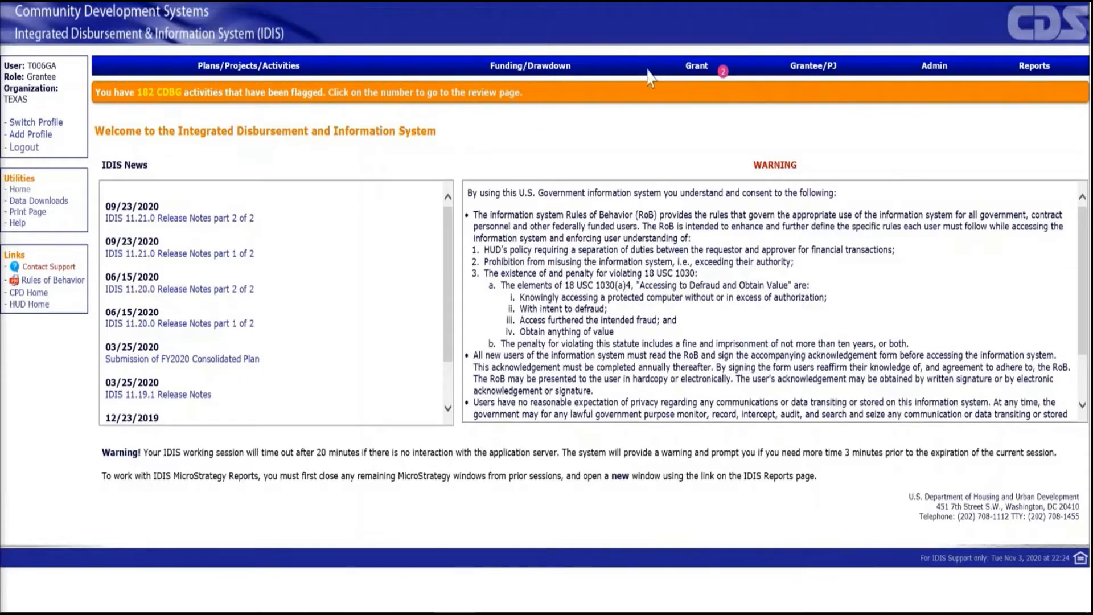
Start a new subgrant for program HTF, grant year 2019, grant number F19SG480100 and fund type SU.
click(691, 72)
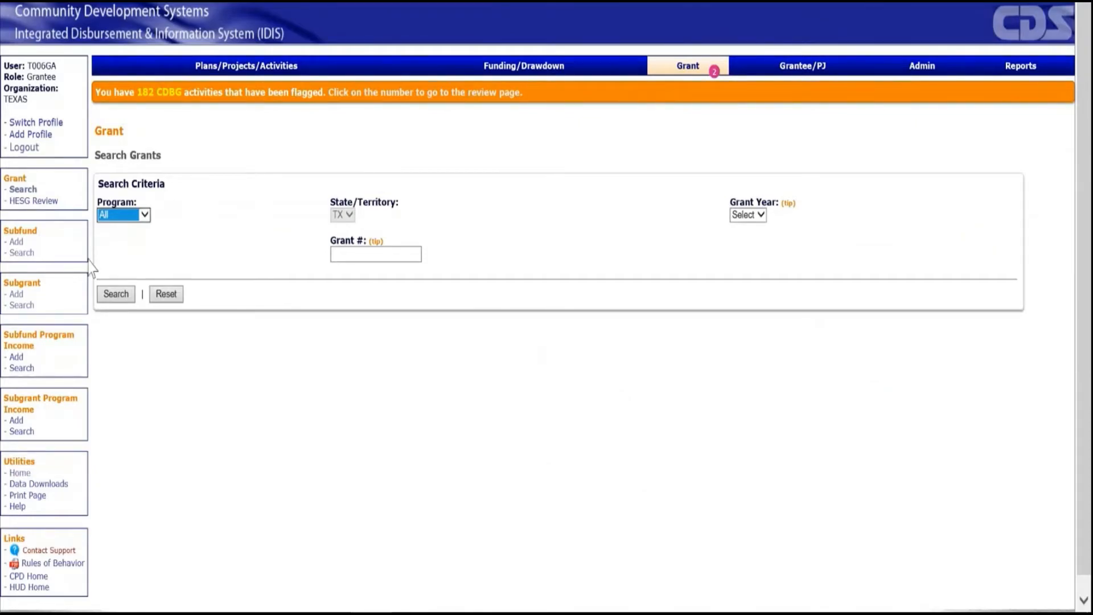
click(16, 296)
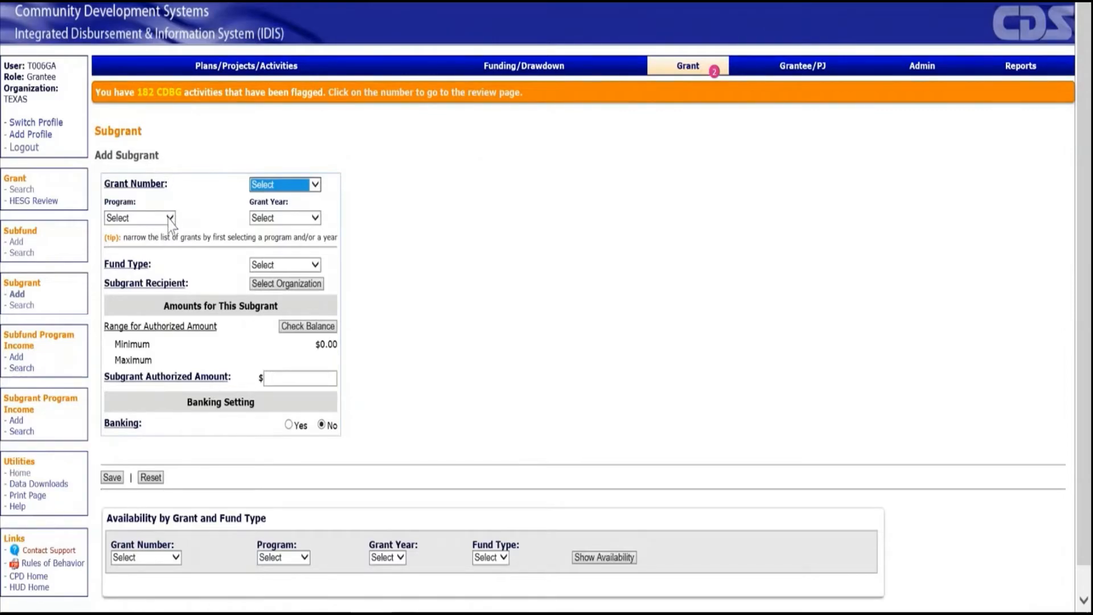
click(170, 222)
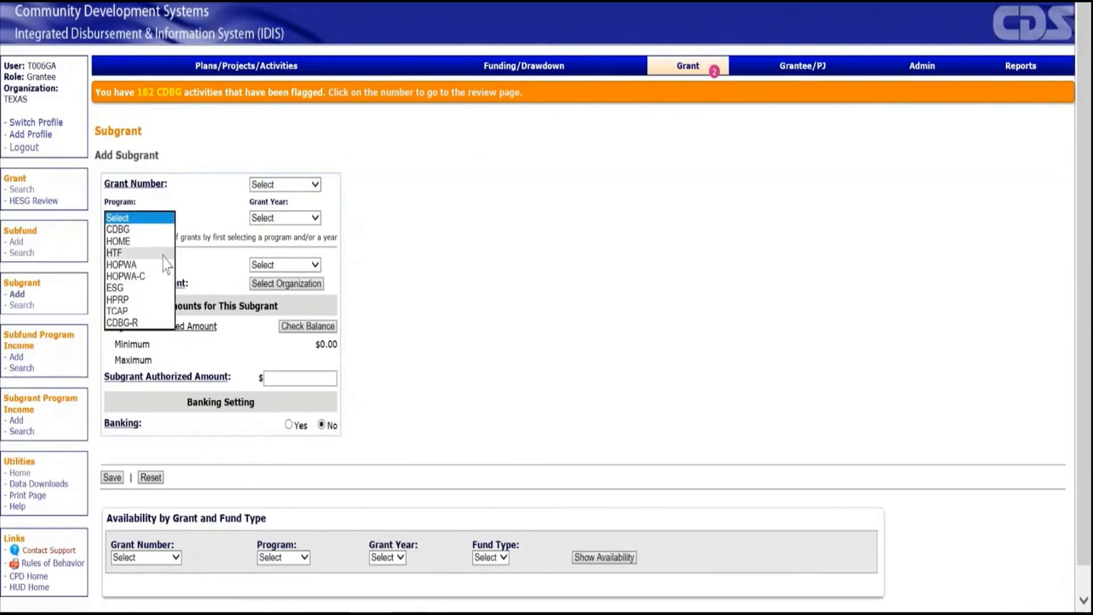
click(168, 253)
click(296, 219)
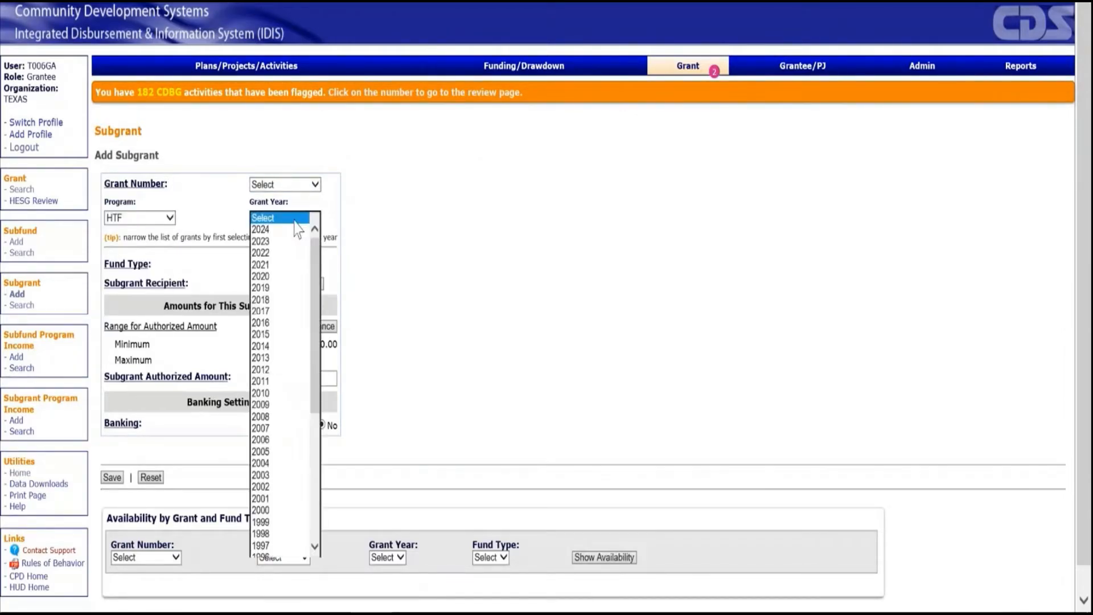
click(274, 289)
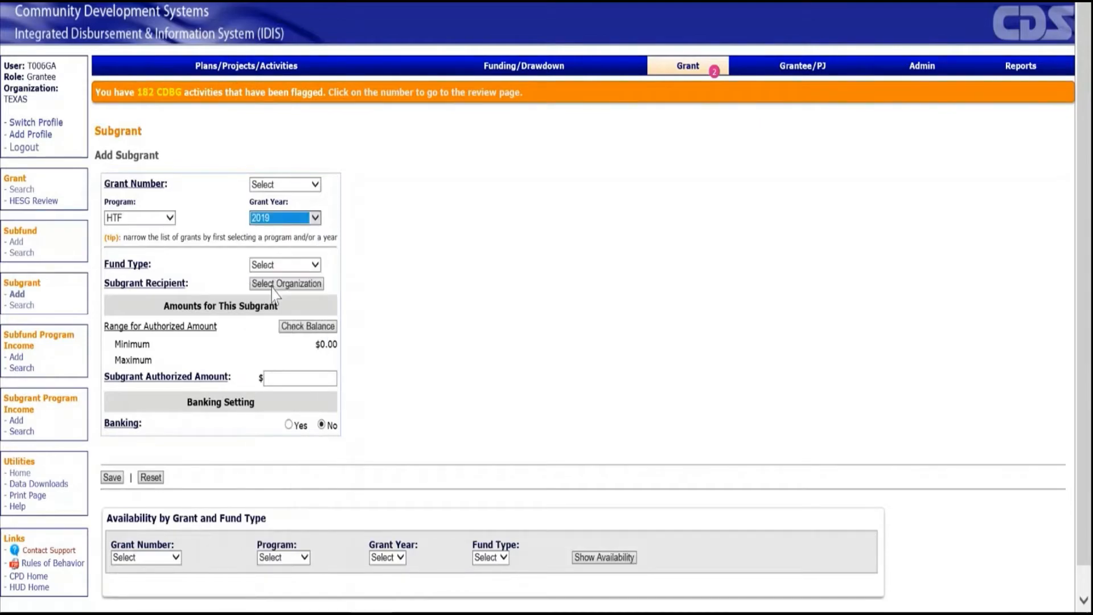
click(288, 186)
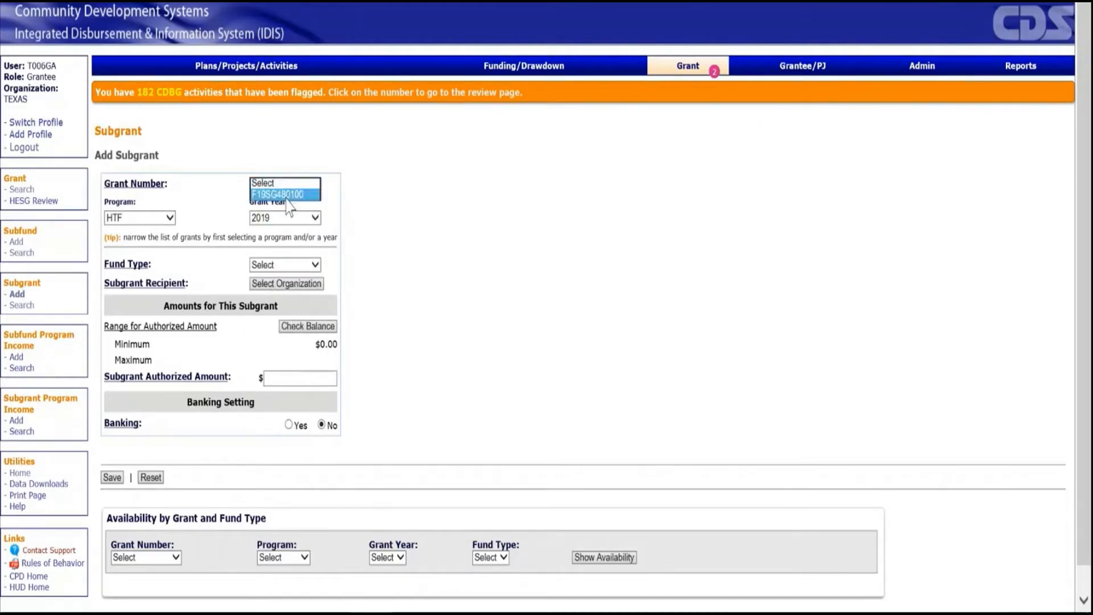
click(285, 199)
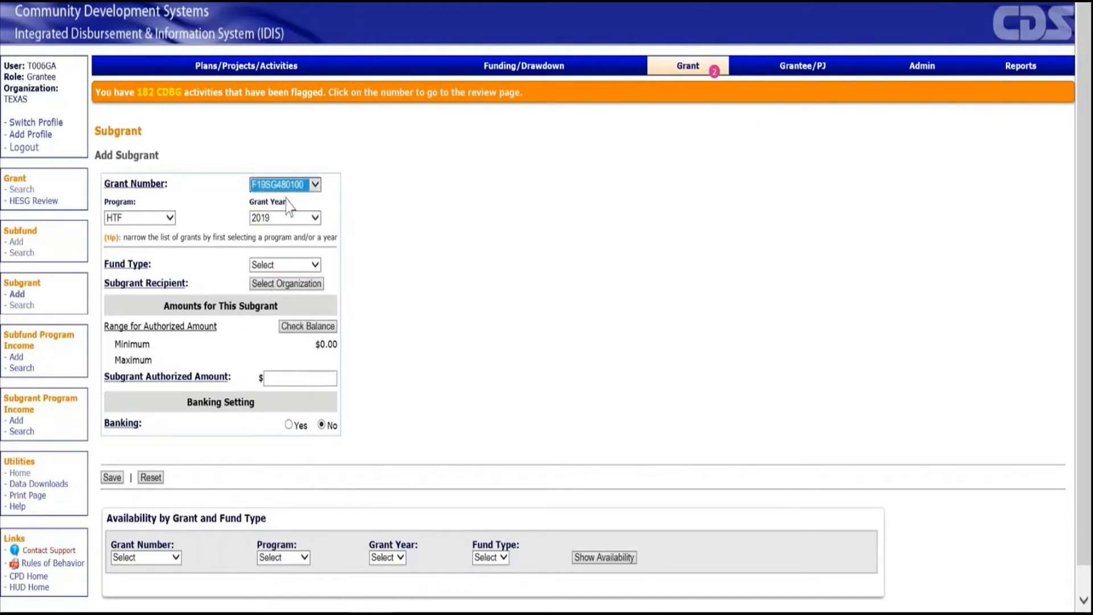
click(315, 265)
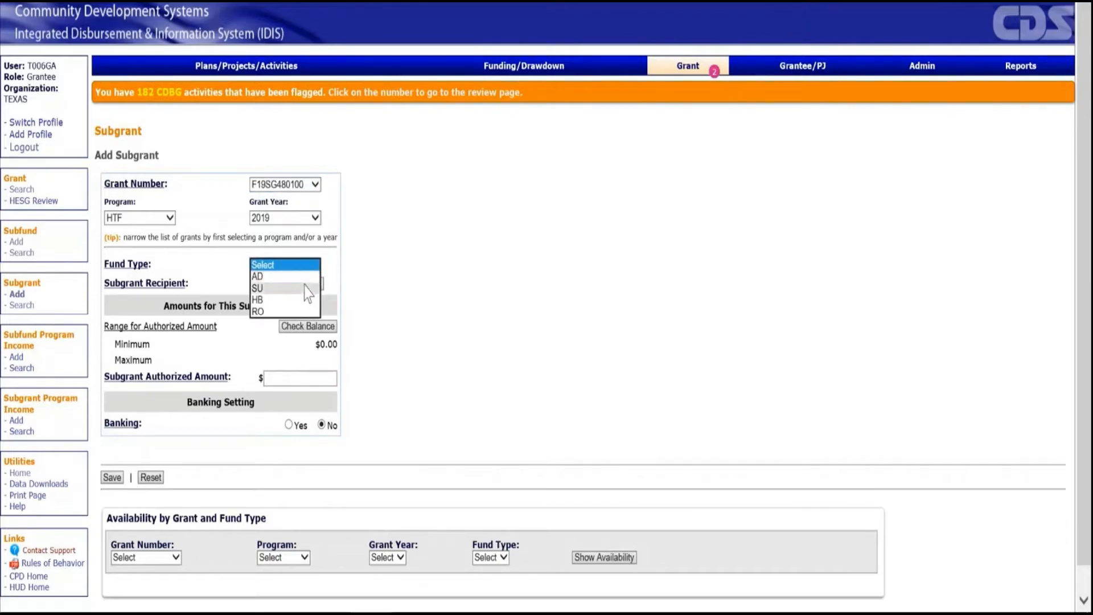
click(305, 288)
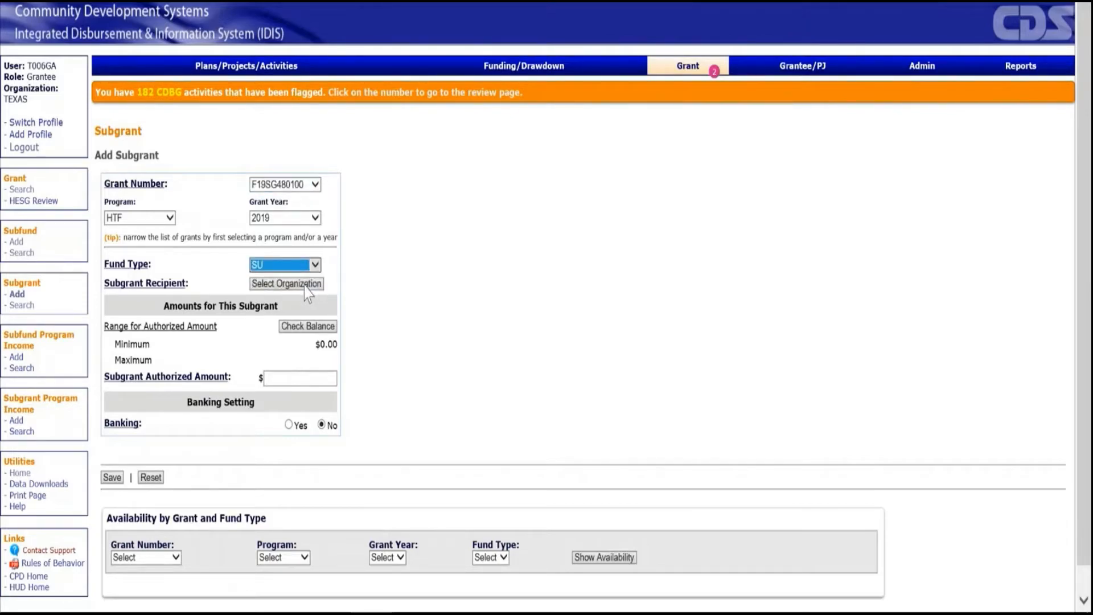
Search the organizations for "Travis County" and choose TRAVIS COUNTY as the subgrant recipient.
click(307, 291)
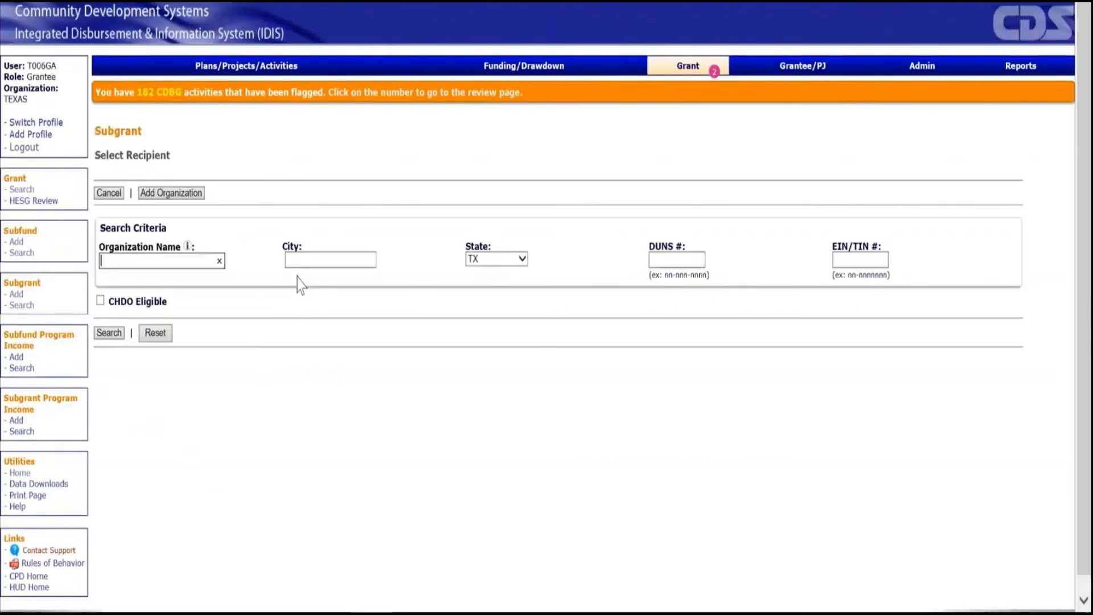
click(176, 160)
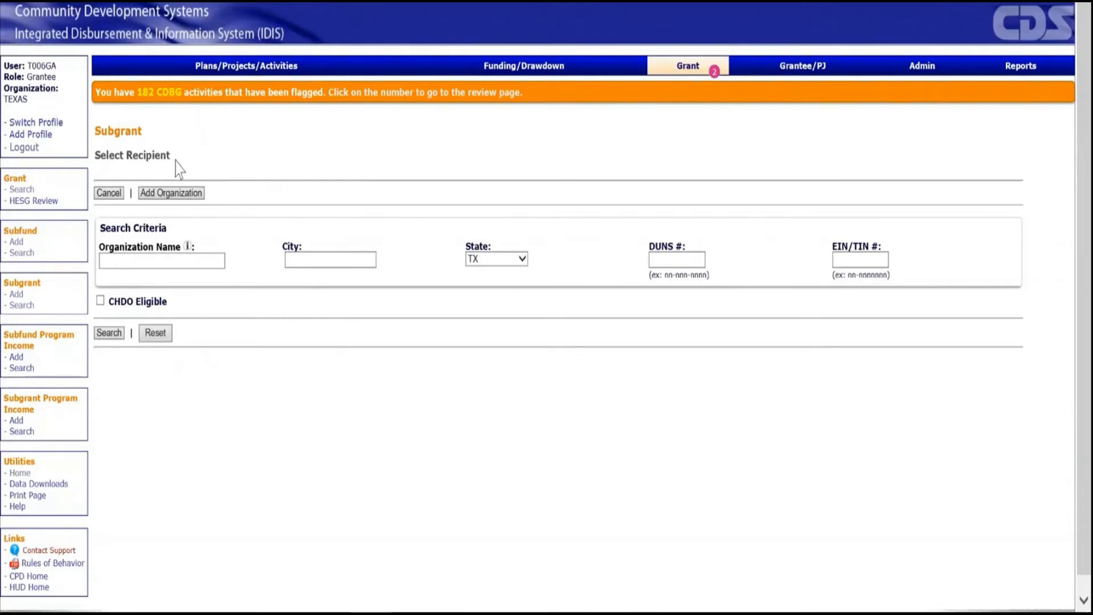
click(170, 260)
text(T)
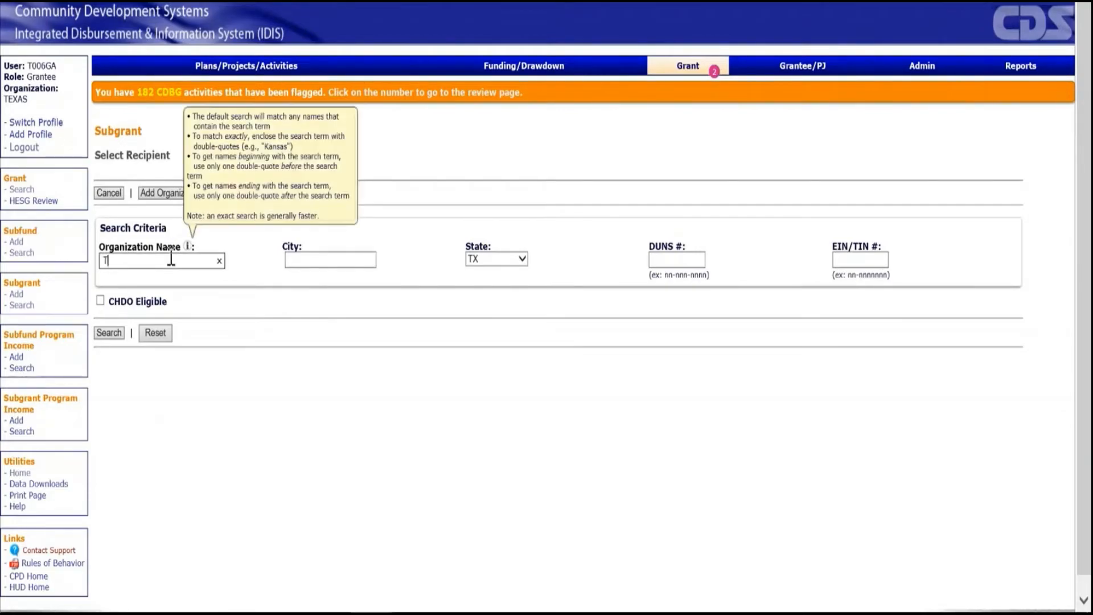
text(ravis County)
click(114, 334)
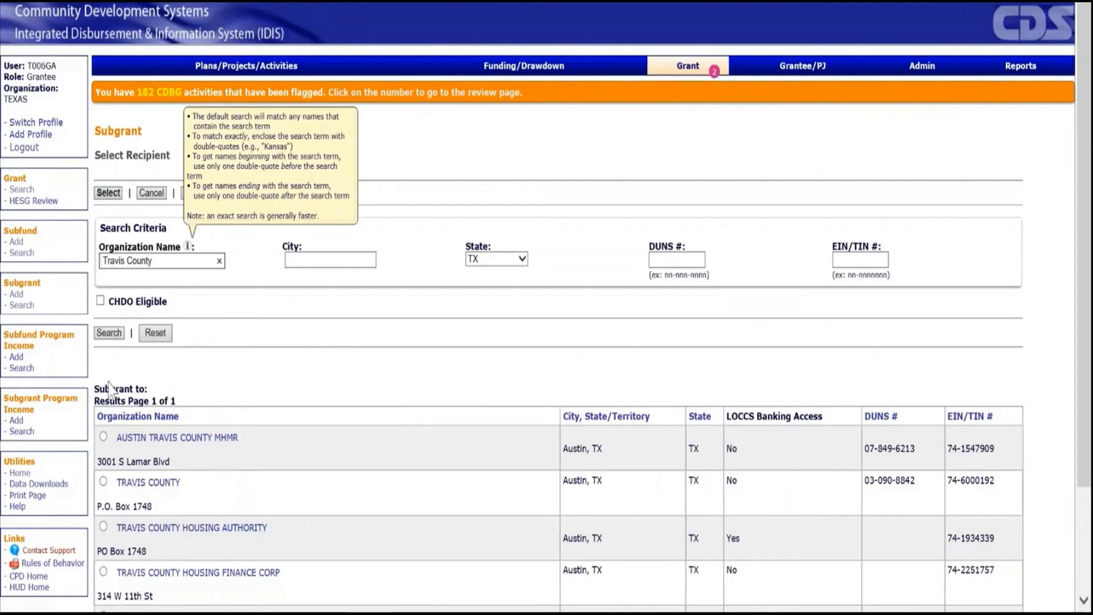
click(103, 482)
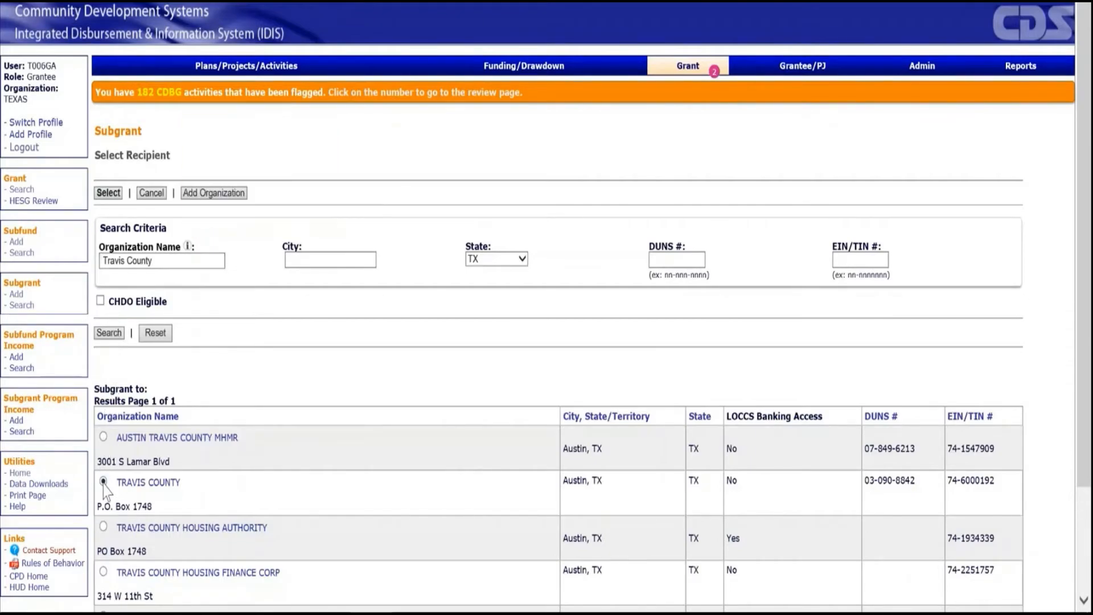
scroll(108, 491, down, 3)
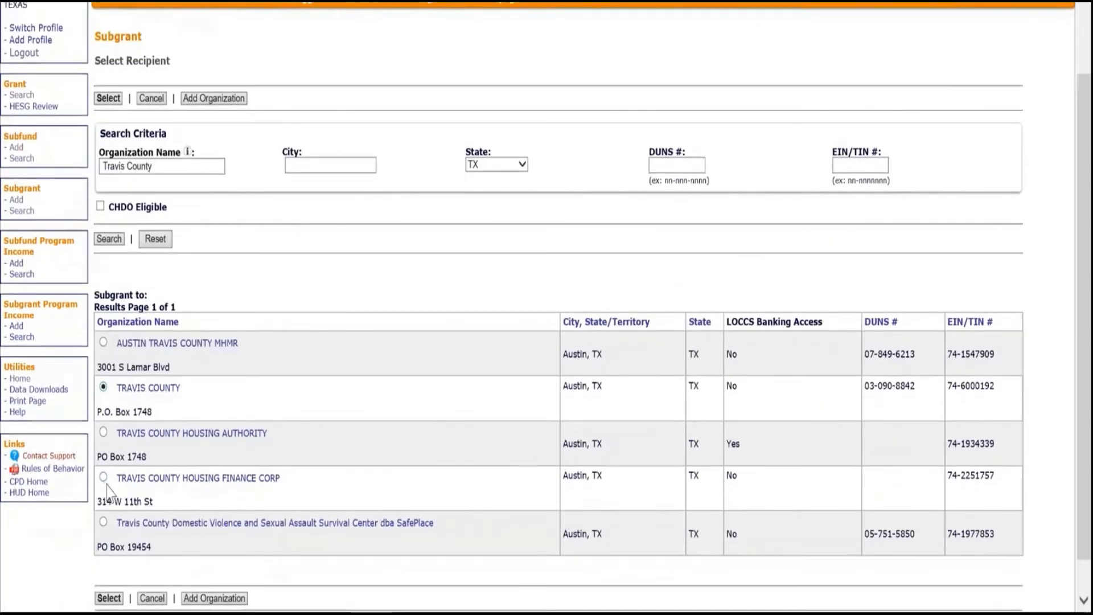
click(109, 600)
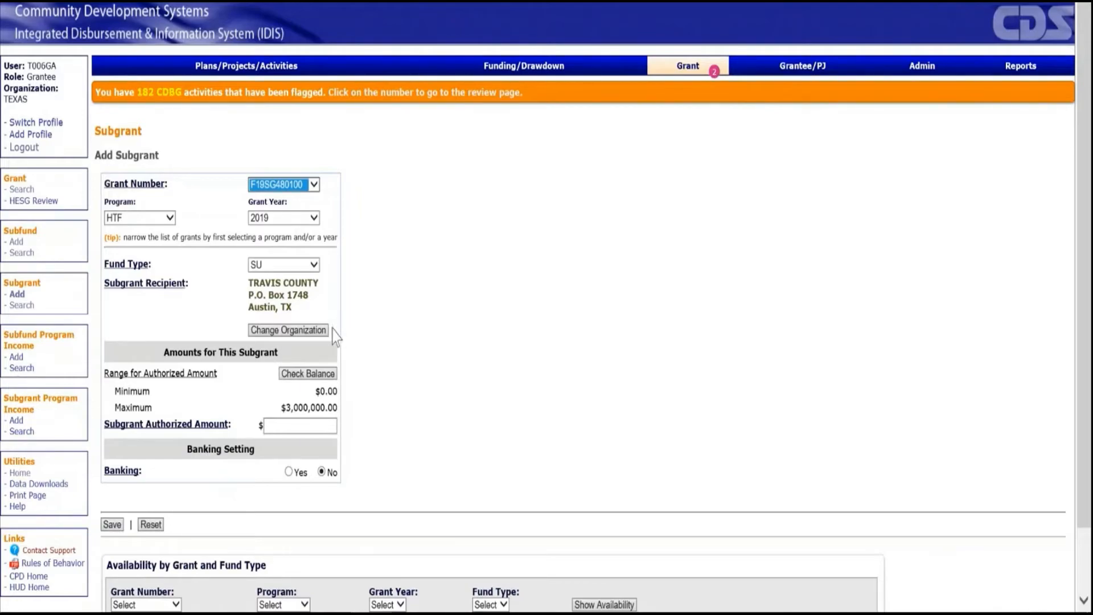
Set the Travis County subgrant's authorized amount to $3000000 and save the new subgrant.
click(323, 423)
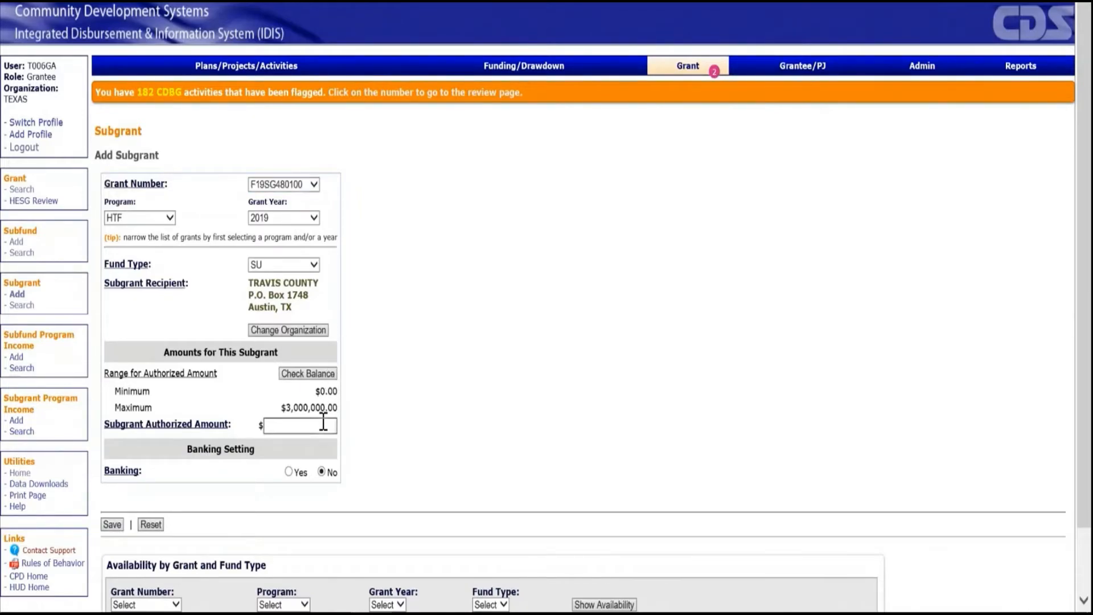
text(3000000)
click(112, 525)
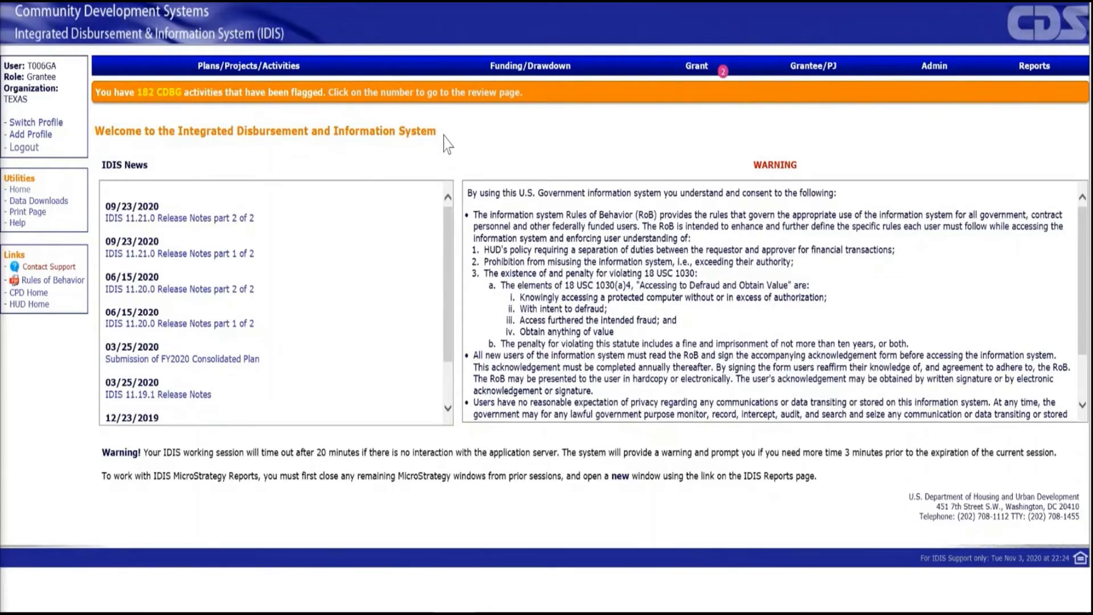
Search the existing subgrants for recipient organization "Travis County" and grant year 2019.
click(698, 72)
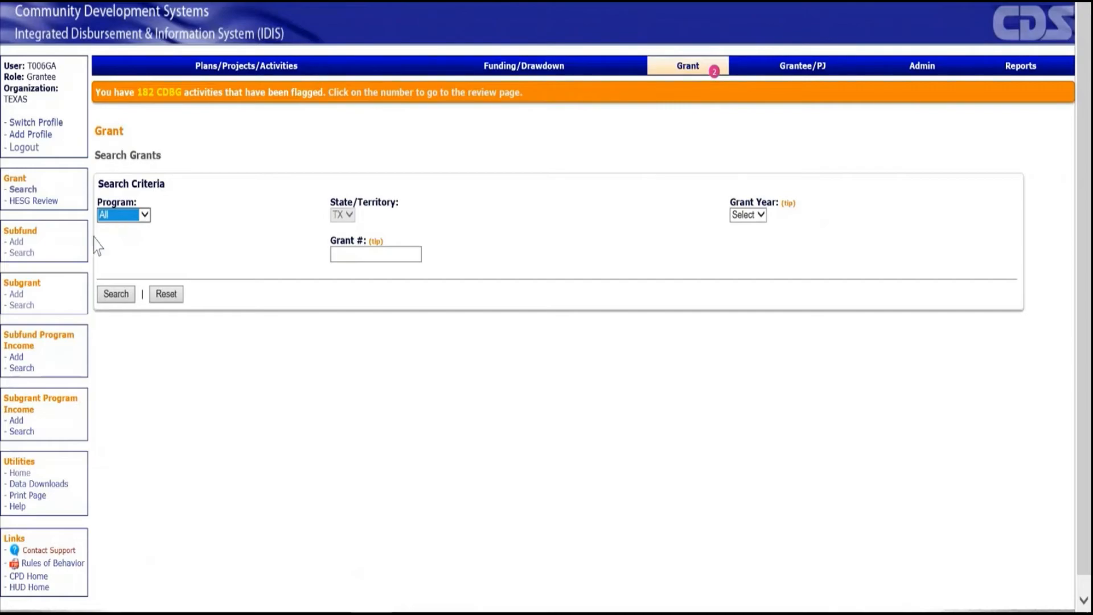
click(24, 308)
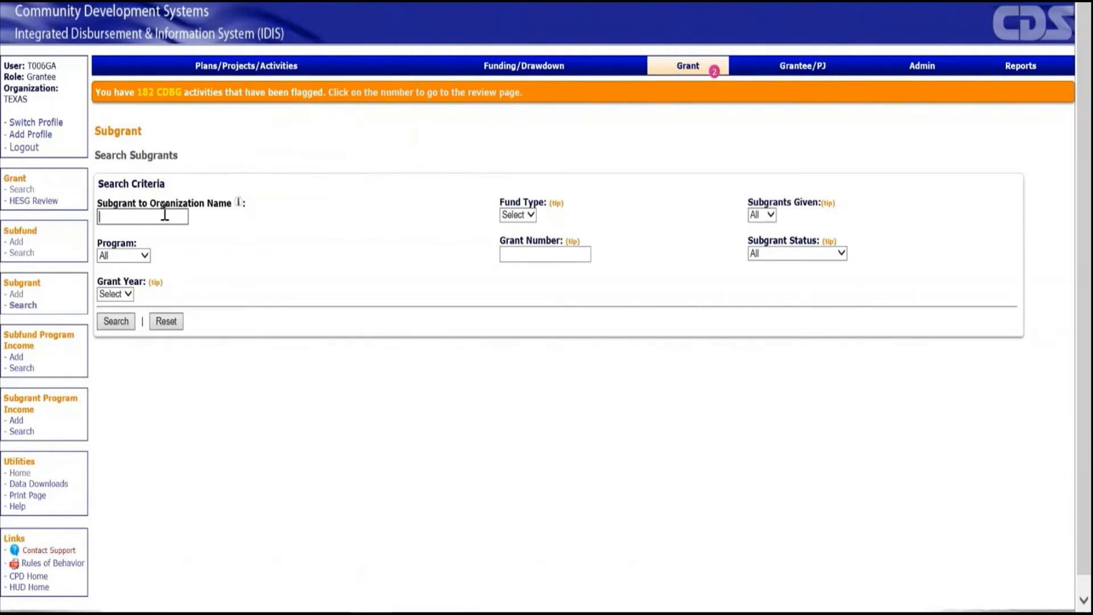
text(Travis County)
click(128, 293)
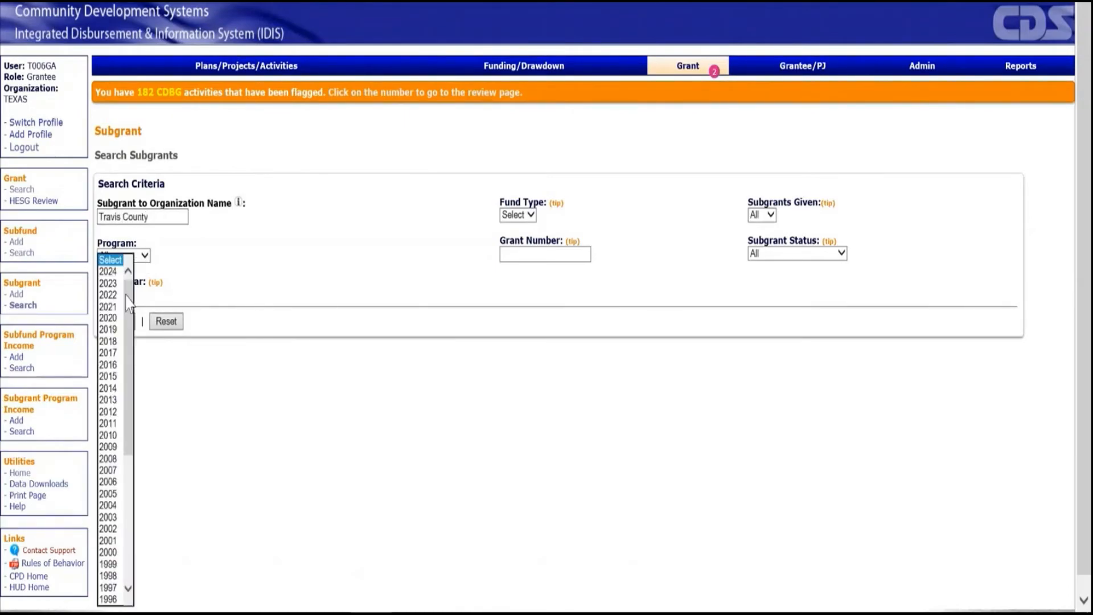
click(118, 331)
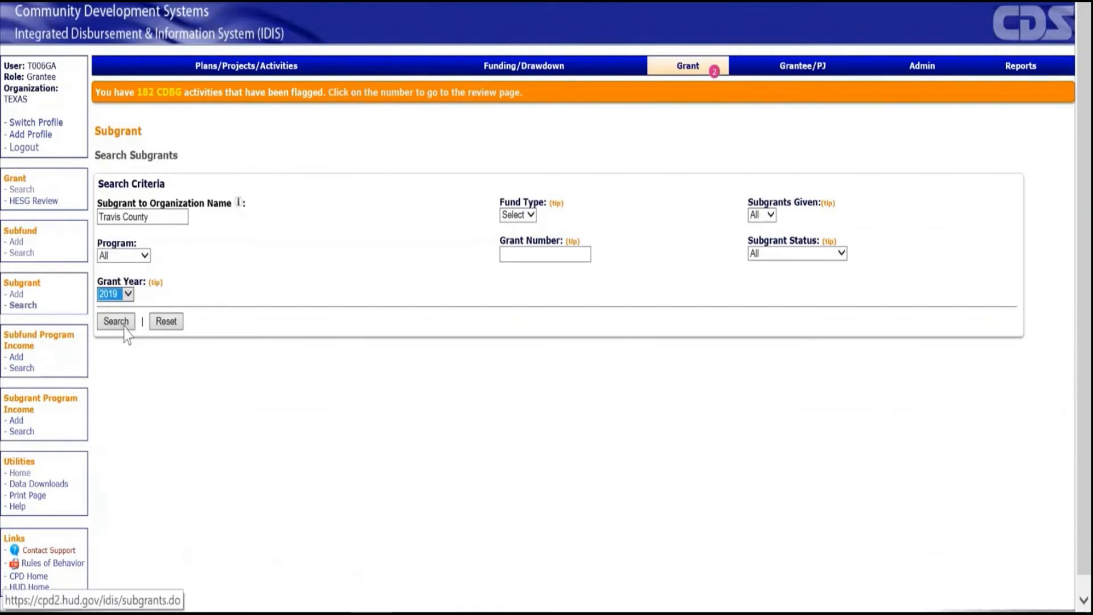
click(121, 323)
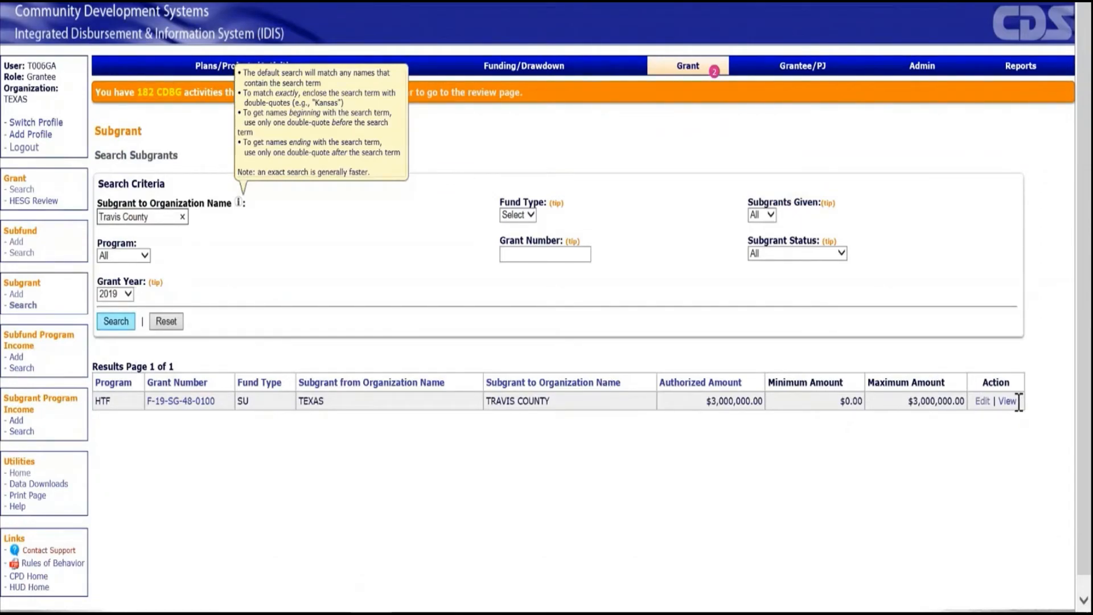
Edit the Travis County HTF subgrant, set its new authorized amount to $3000000 and save the change.
click(986, 403)
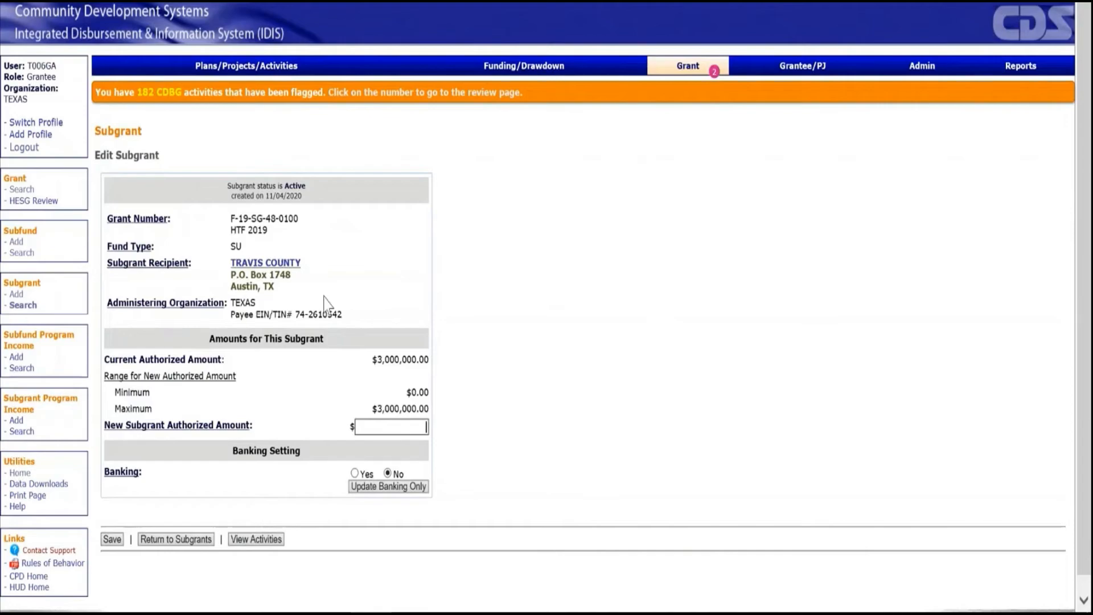
click(413, 427)
text(3000000)
click(112, 540)
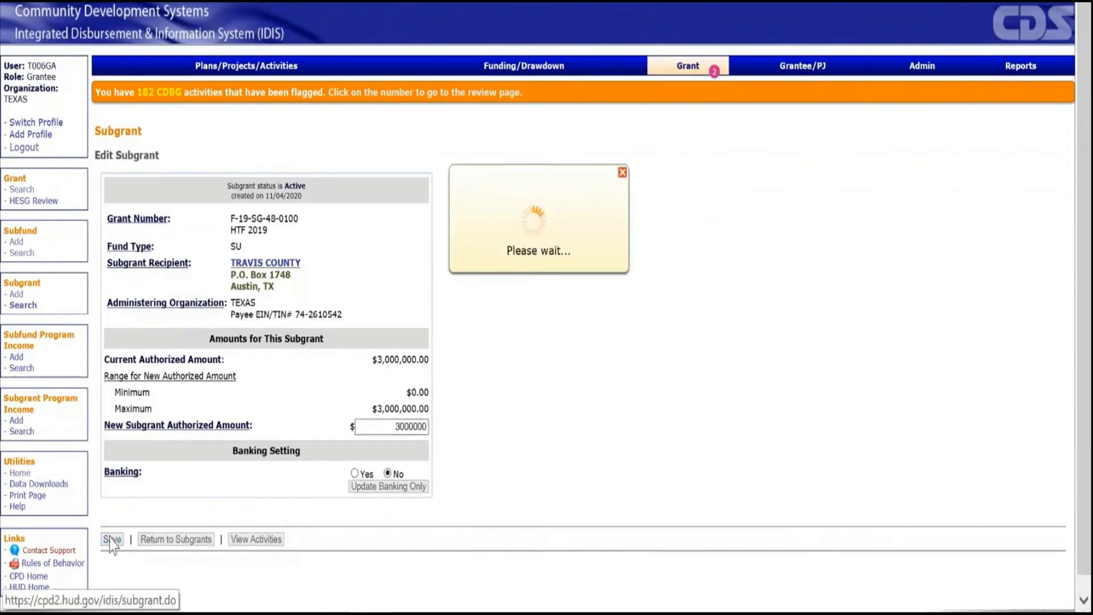